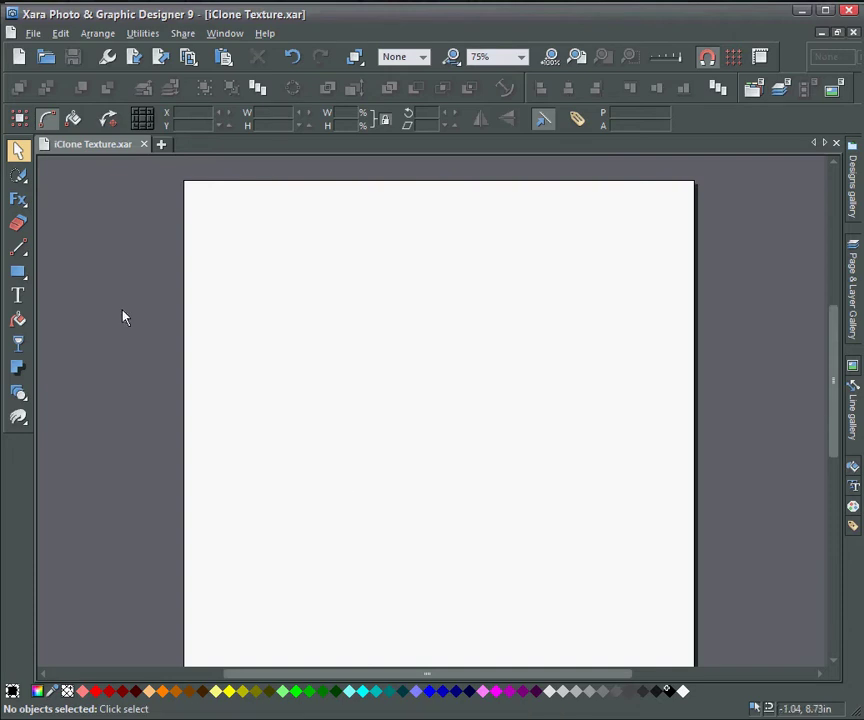
# Draw a large square and a small square above it, rotating the small one 45° into a diamond
pyautogui.click(18, 271)
pyautogui.moveTo(357, 338); pyautogui.dragTo(510, 500)
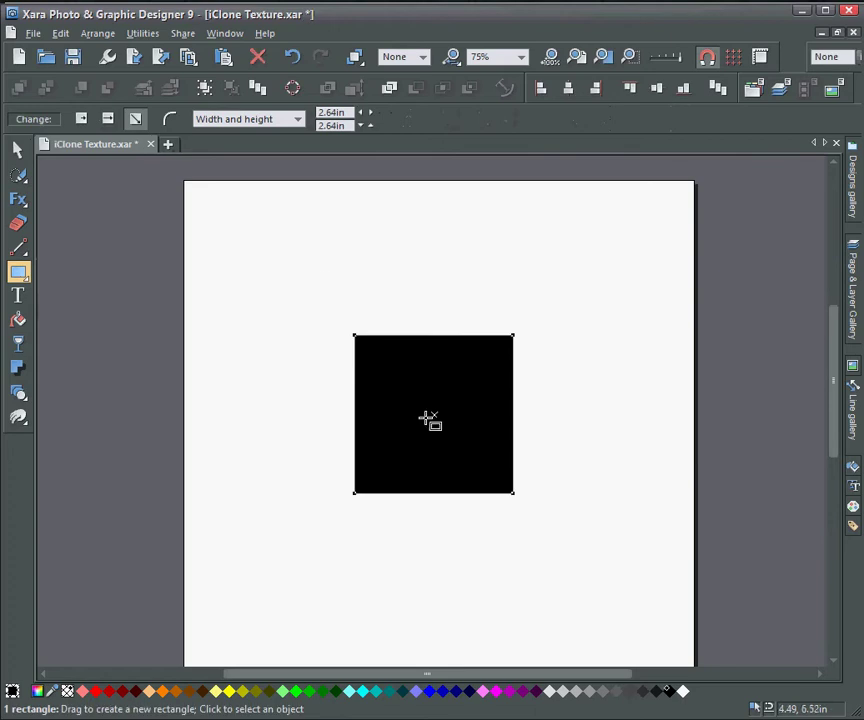
pyautogui.moveTo(320, 279); pyautogui.dragTo(362, 340)
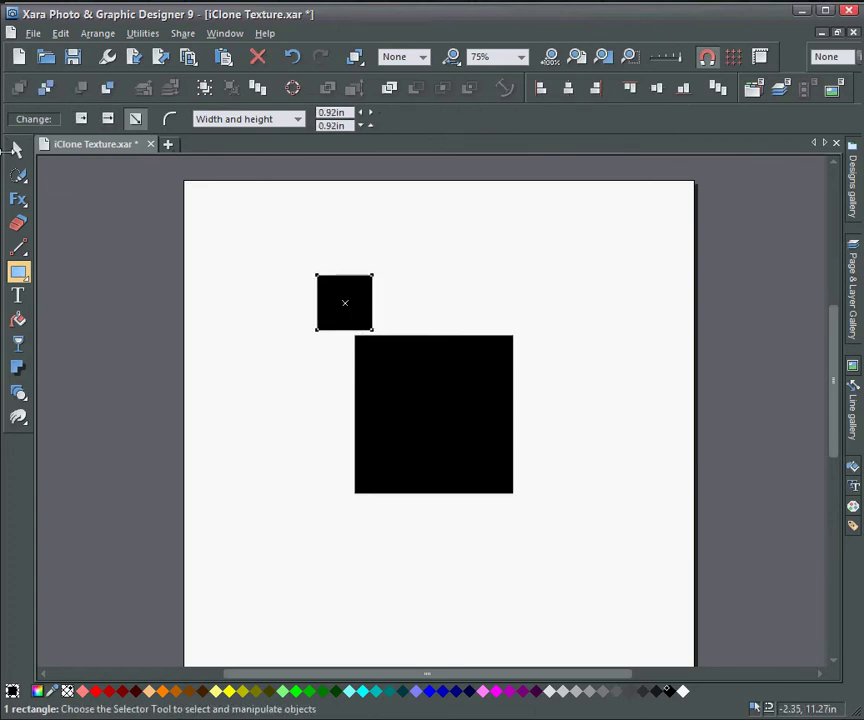
pyautogui.click(18, 150)
pyautogui.click(360, 291)
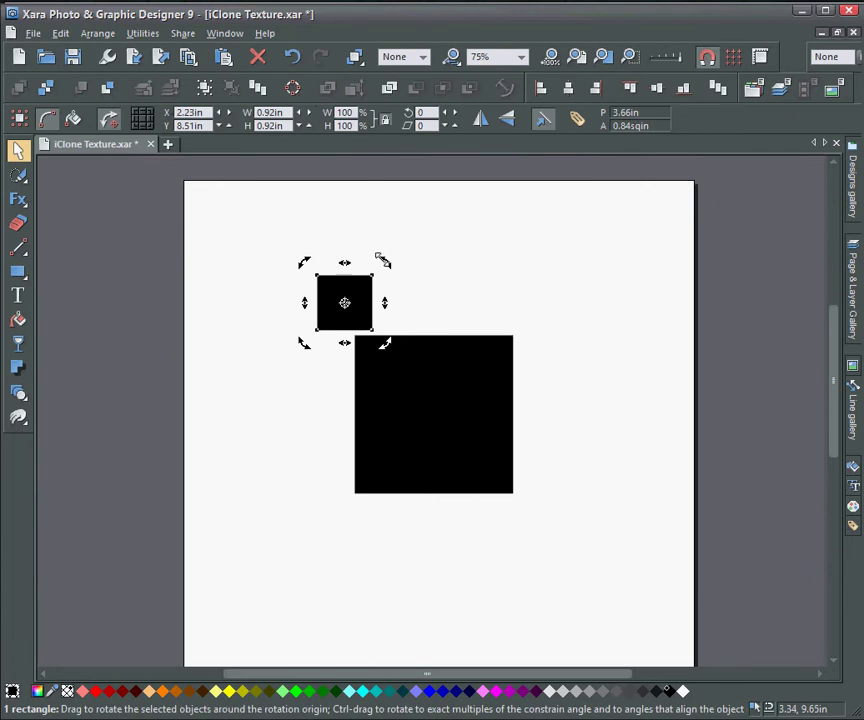
pyautogui.moveTo(384, 257); pyautogui.dragTo(341, 244)
# Make the large square white with a black 1pt outline
pyautogui.click(442, 449)
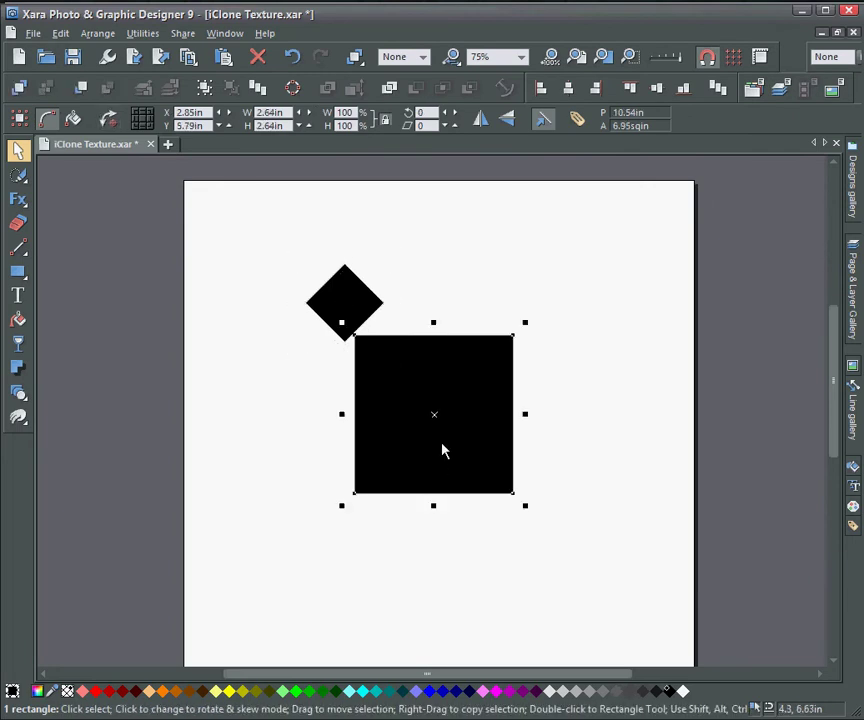
pyautogui.click(683, 691)
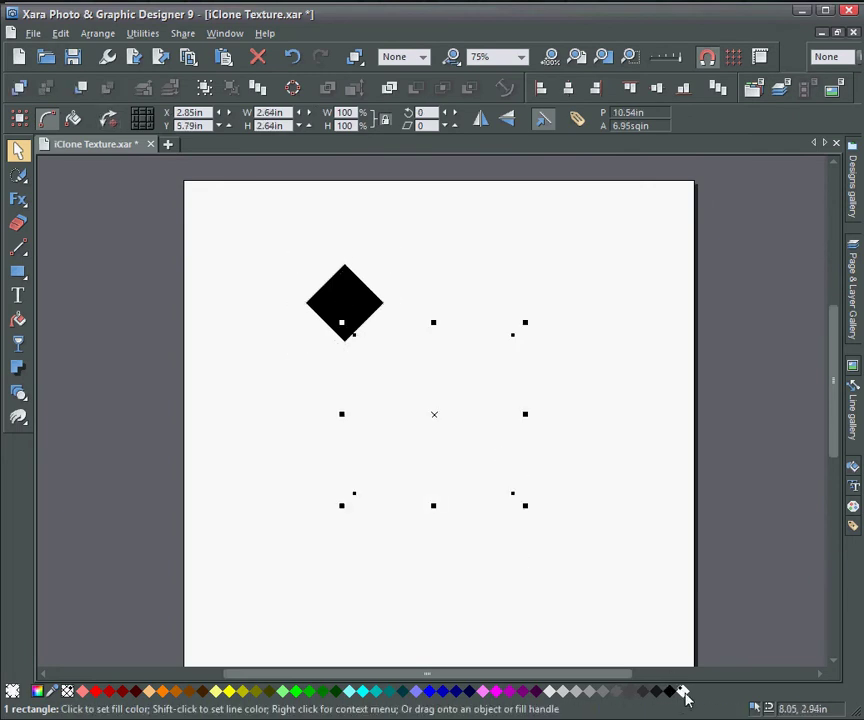
pyautogui.keyDown('shift'); pyautogui.click(670, 692); pyautogui.keyUp('shift')
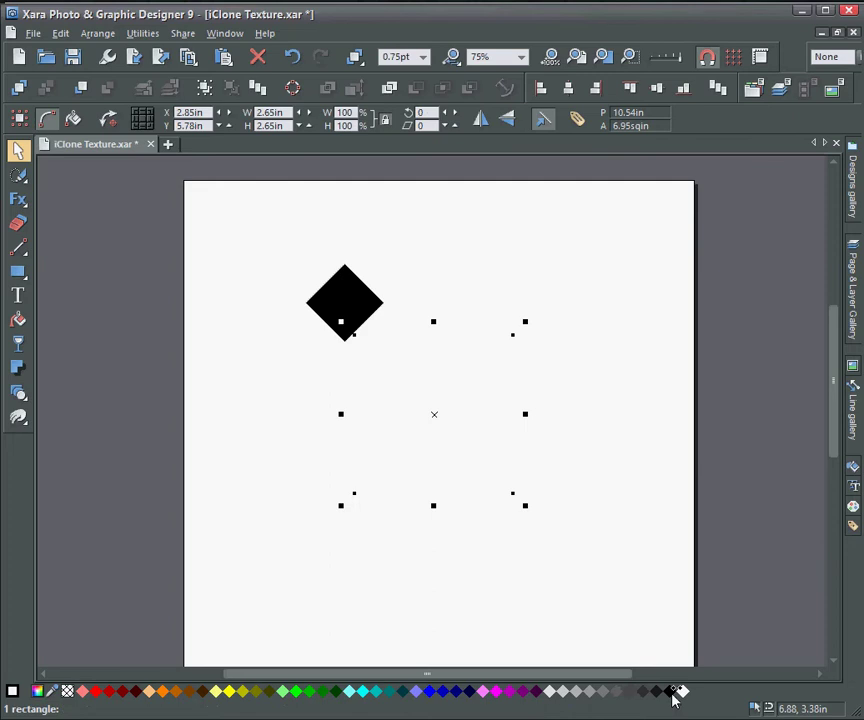
pyautogui.click(423, 57)
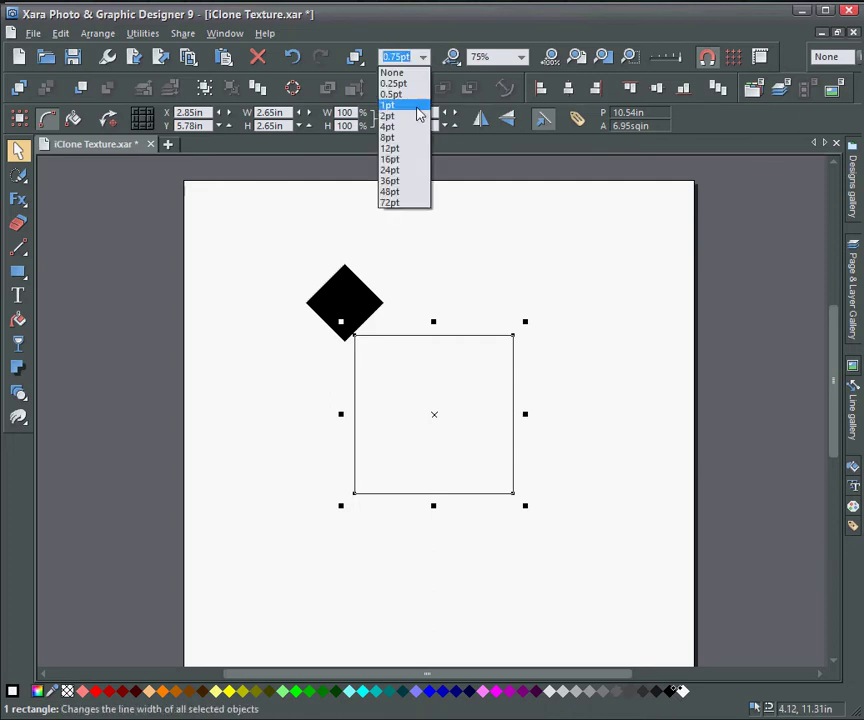
pyautogui.click(418, 108)
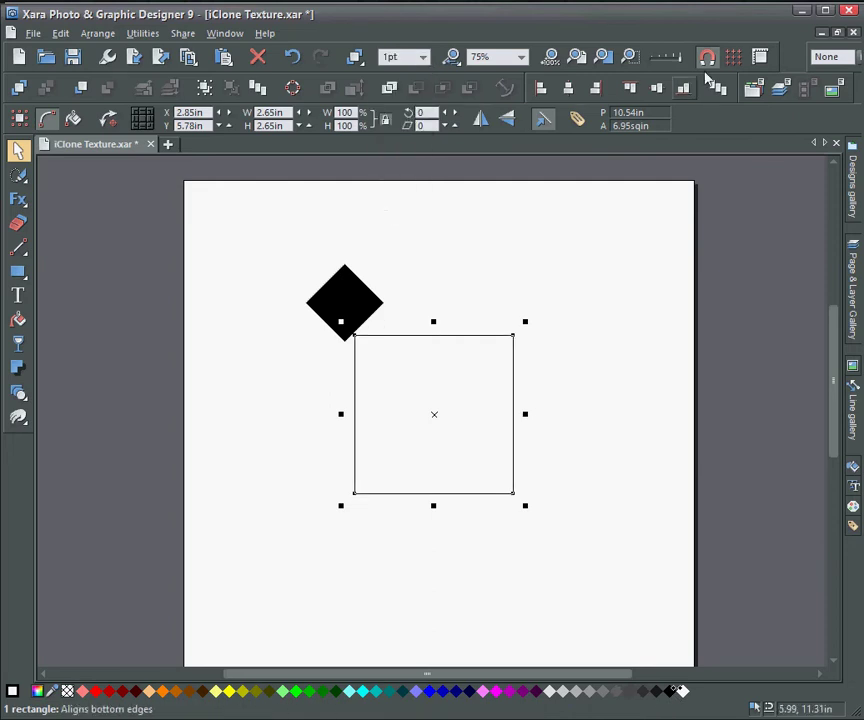
# Copy the diamond onto the square's corners and centre, then select all six shapes
pyautogui.moveTo(352, 292); pyautogui.dragTo(528, 483)
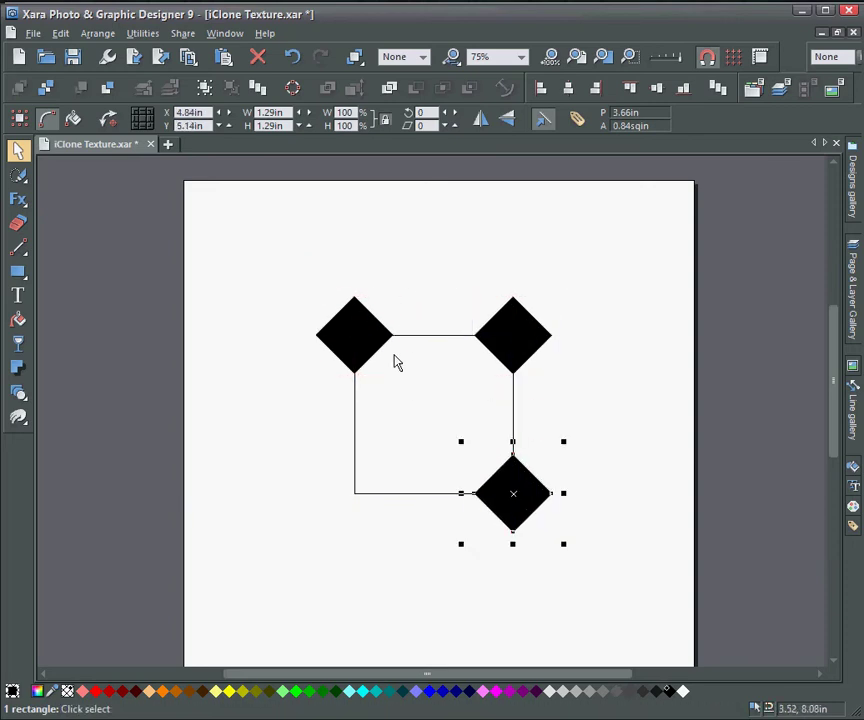
pyautogui.moveTo(376, 348); pyautogui.dragTo(376, 490)
pyautogui.moveTo(357, 342); pyautogui.dragTo(455, 415)
pyautogui.moveTo(278, 246); pyautogui.dragTo(612, 590)
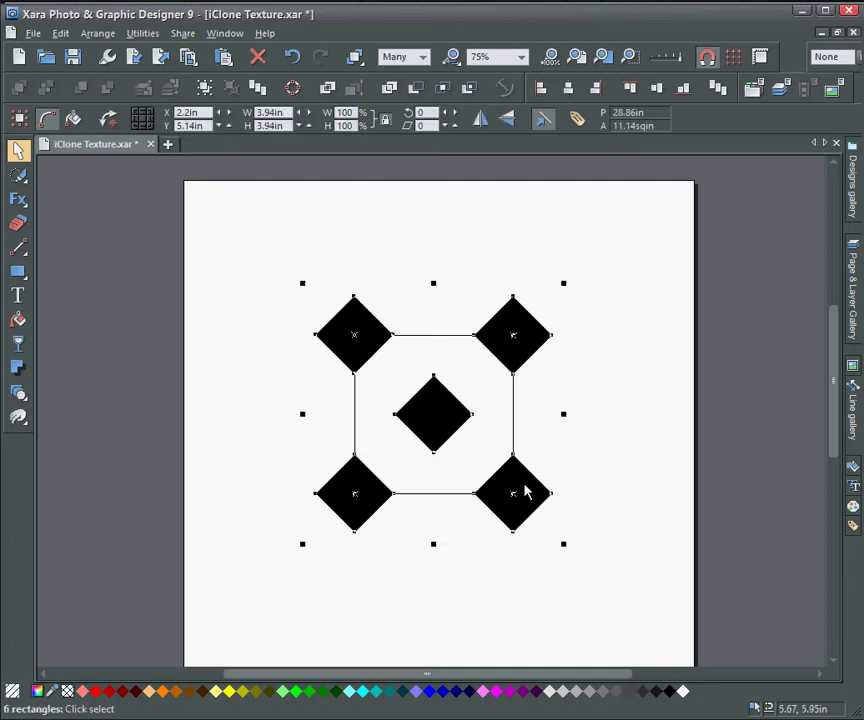
# Apply ClipView to the selection, trimming the corner diamonds to triangles inside the square
pyautogui.rightClick(363, 322)
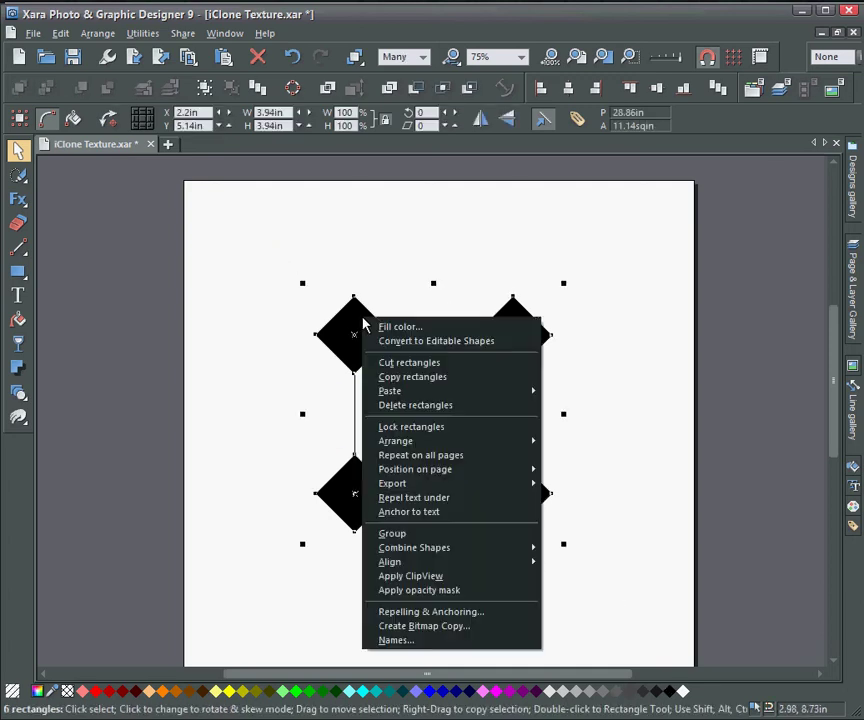
pyautogui.click(449, 577)
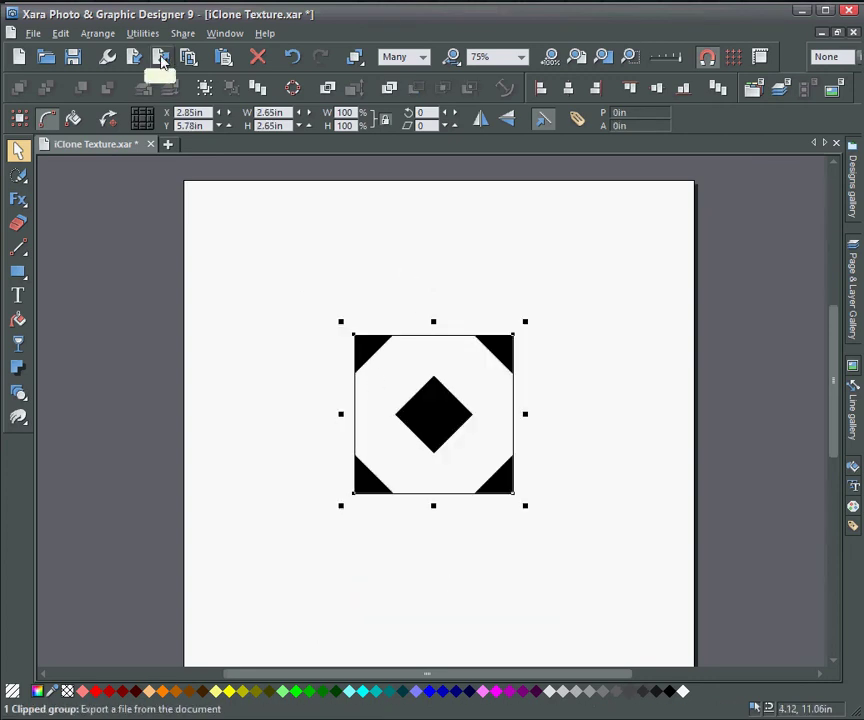
# Export the tile as a 255×255 JPEG named 'Roof' into the Texture folder
pyautogui.click(32, 33)
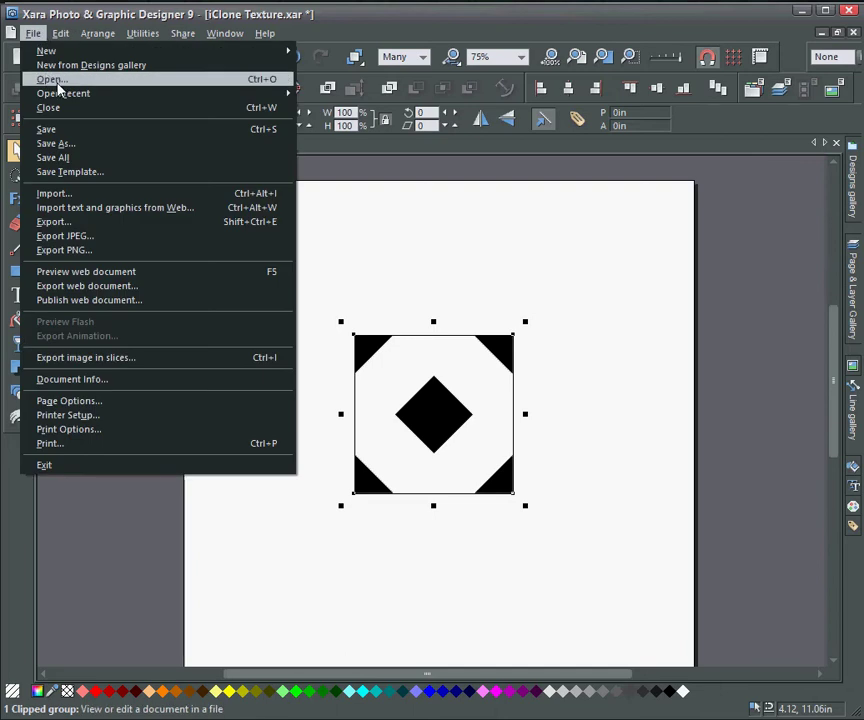
pyautogui.click(84, 222)
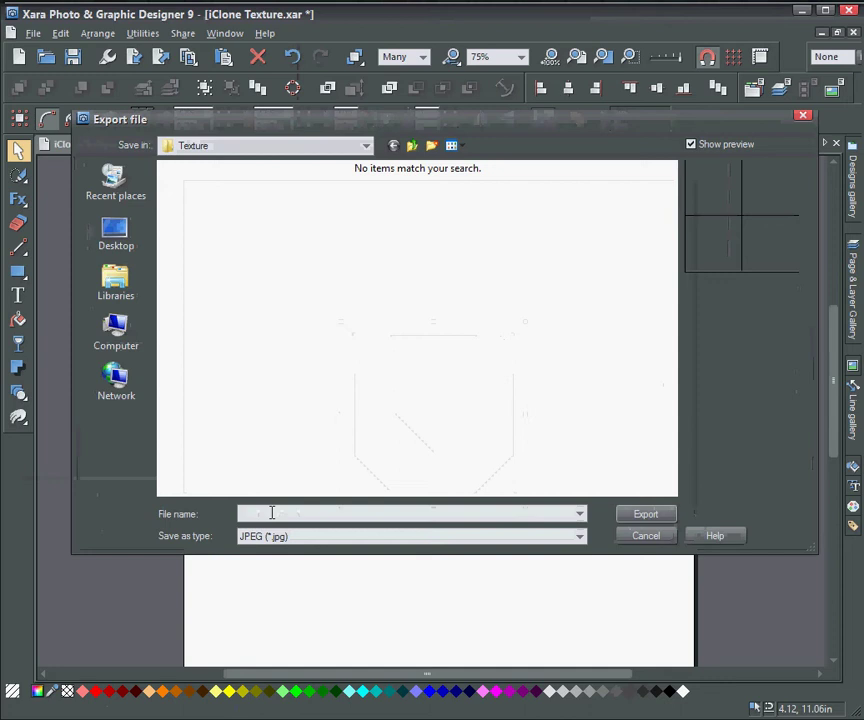
pyautogui.write('Roof')
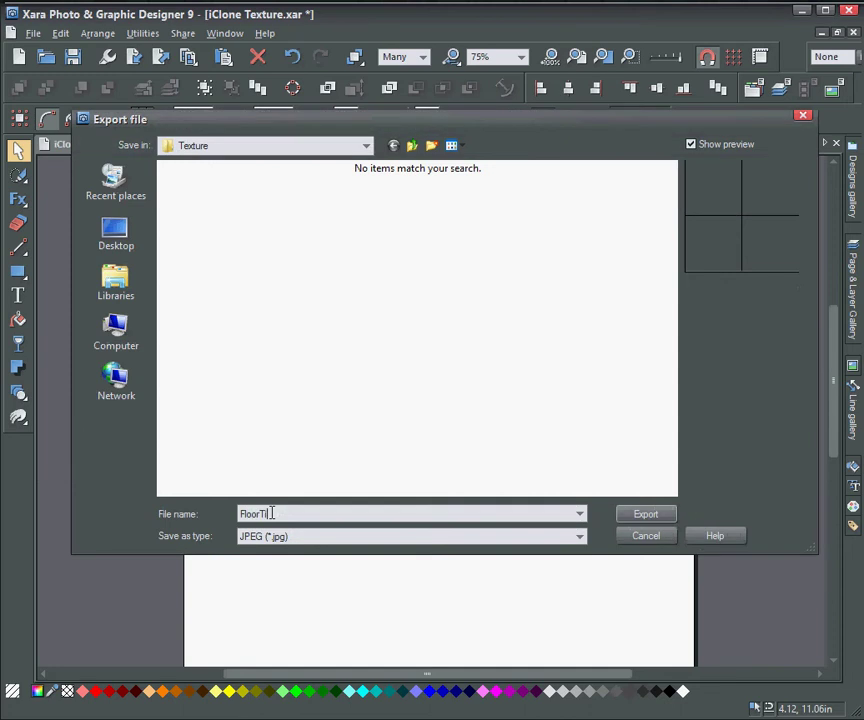
pyautogui.press('Return')
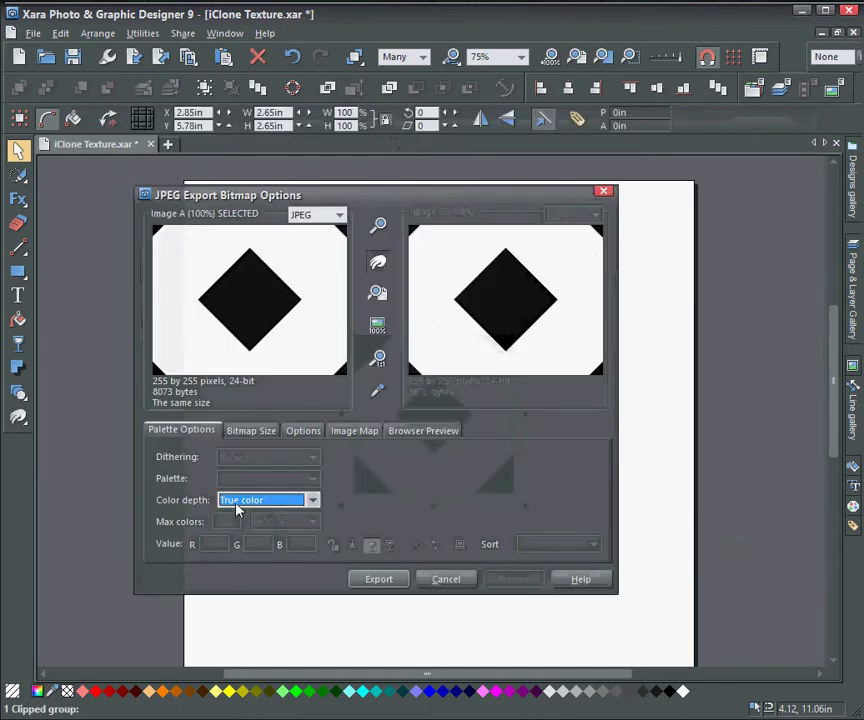
pyautogui.click(386, 580)
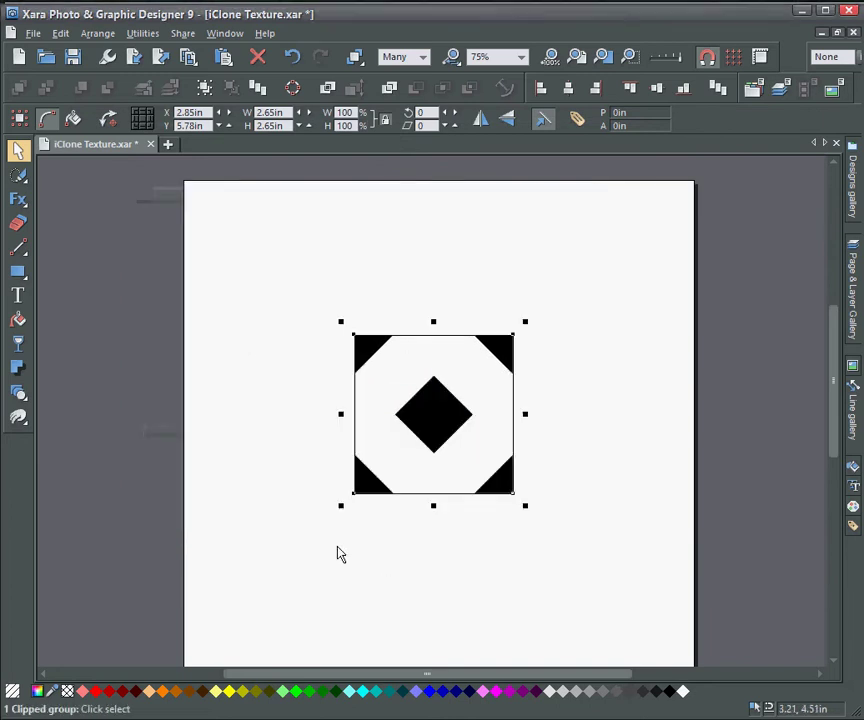
# In iClone, drag the Floor_001 prop from the Wall and Floor blocks into the scene
pyautogui.hotkey('alt', 'Tab')
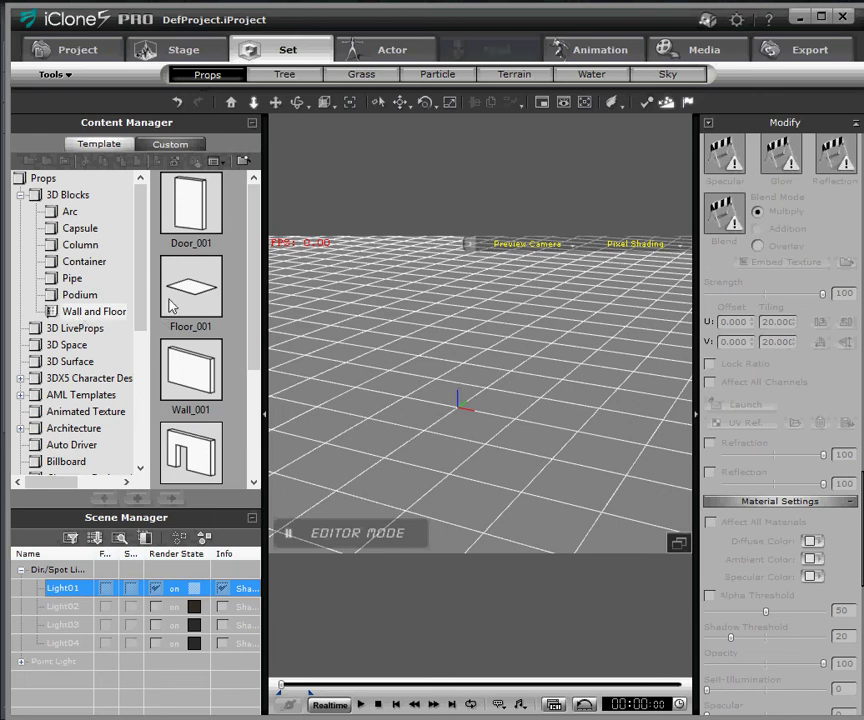
pyautogui.moveTo(190, 287); pyautogui.dragTo(455, 422)
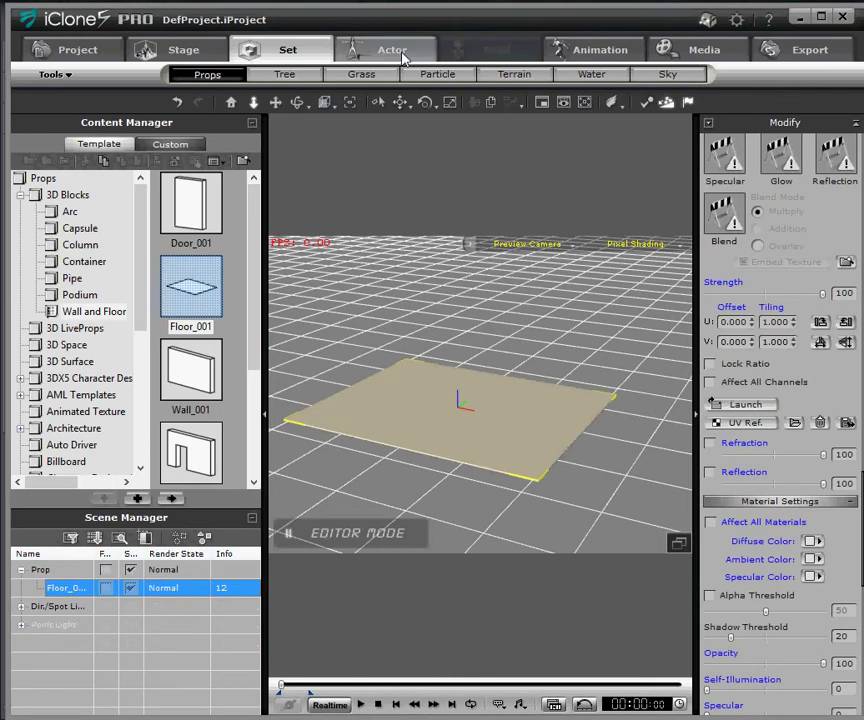
# Drag the G5 male character, Chuck, onto the middle of the floor plane
pyautogui.click(400, 52)
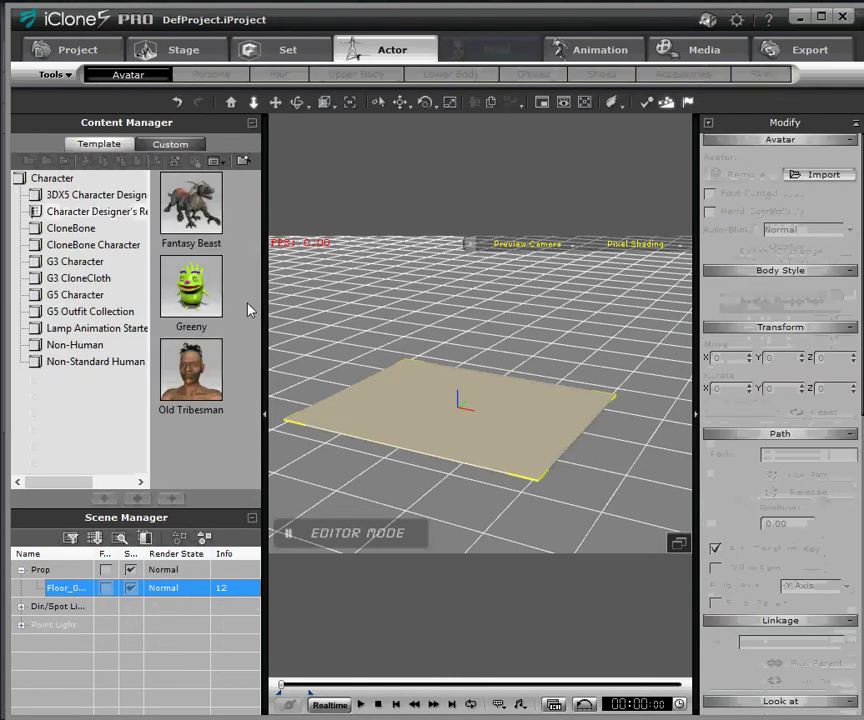
pyautogui.click(66, 296)
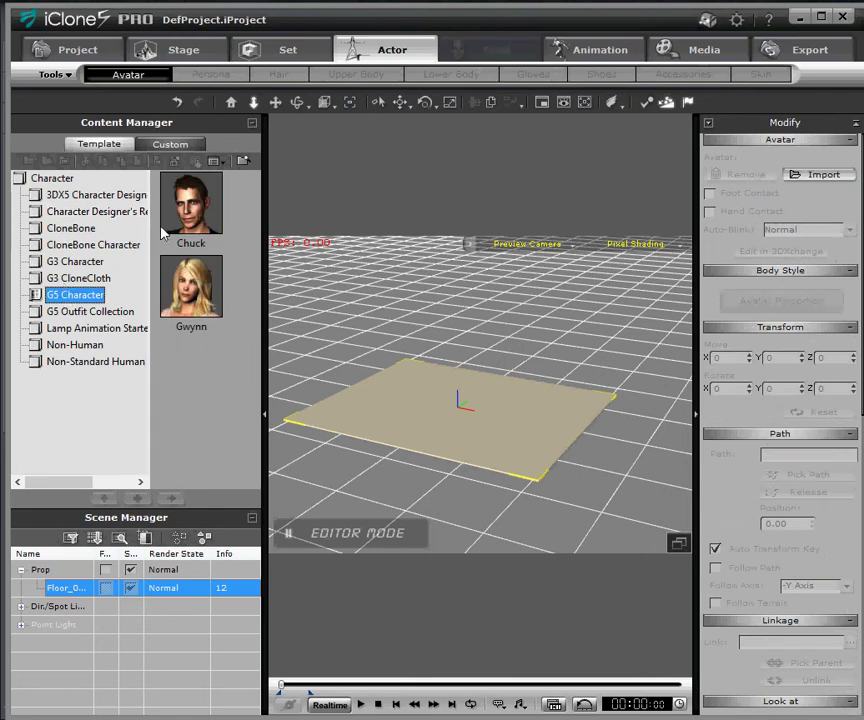
pyautogui.moveTo(197, 222); pyautogui.dragTo(443, 413)
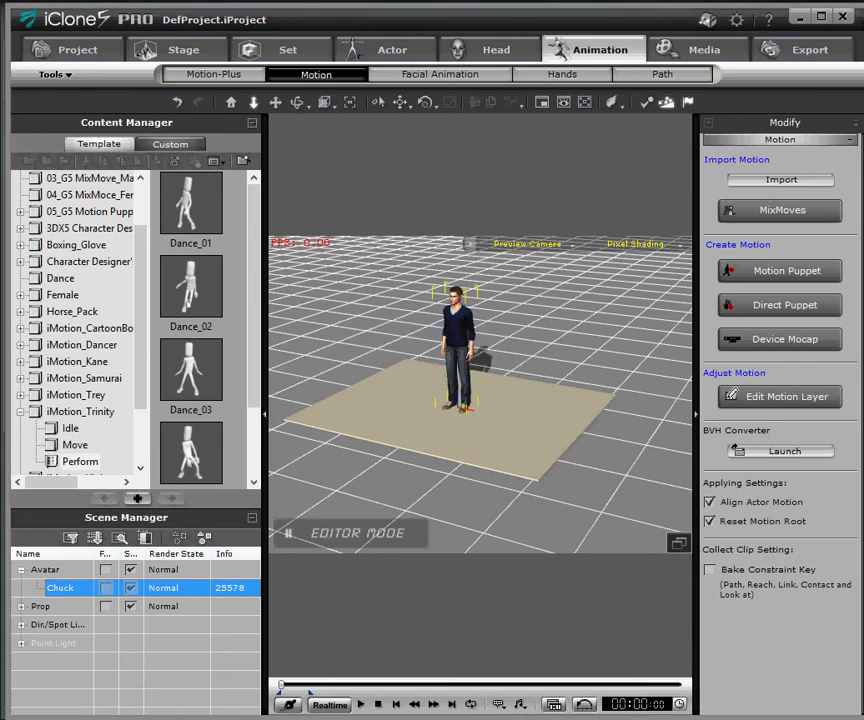
# Apply FloorTile.jpg from the Texture folder as the floor prop's texture
pyautogui.hotkey('alt', 'Tab')
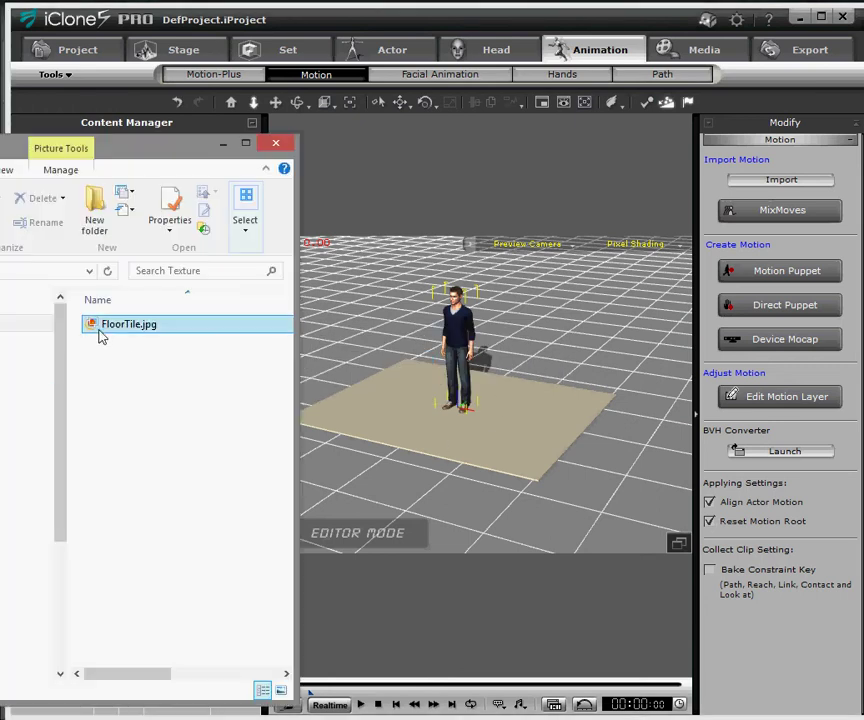
pyautogui.moveTo(99, 337); pyautogui.dragTo(510, 428)
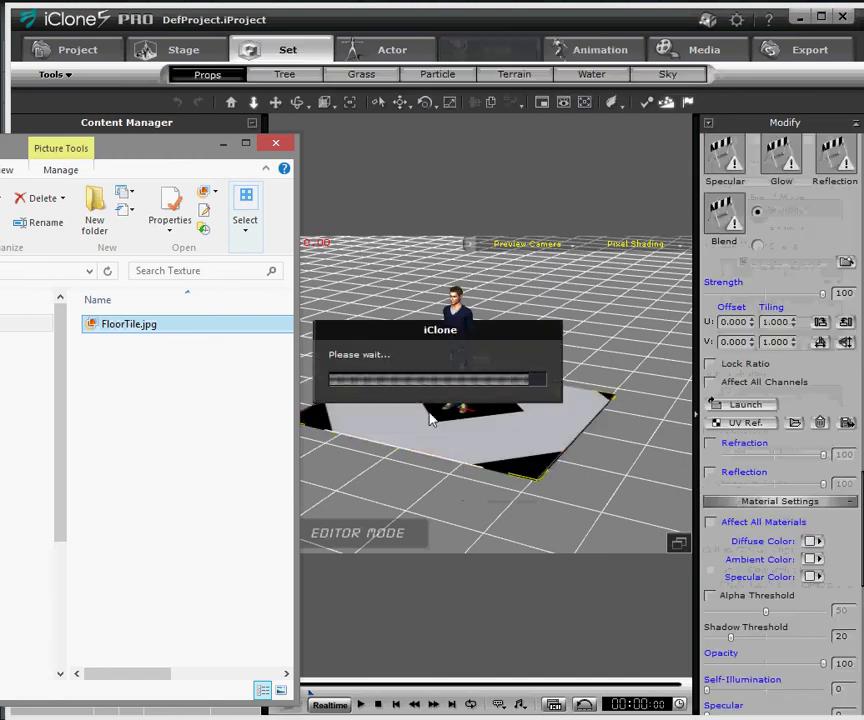
pyautogui.click(224, 145)
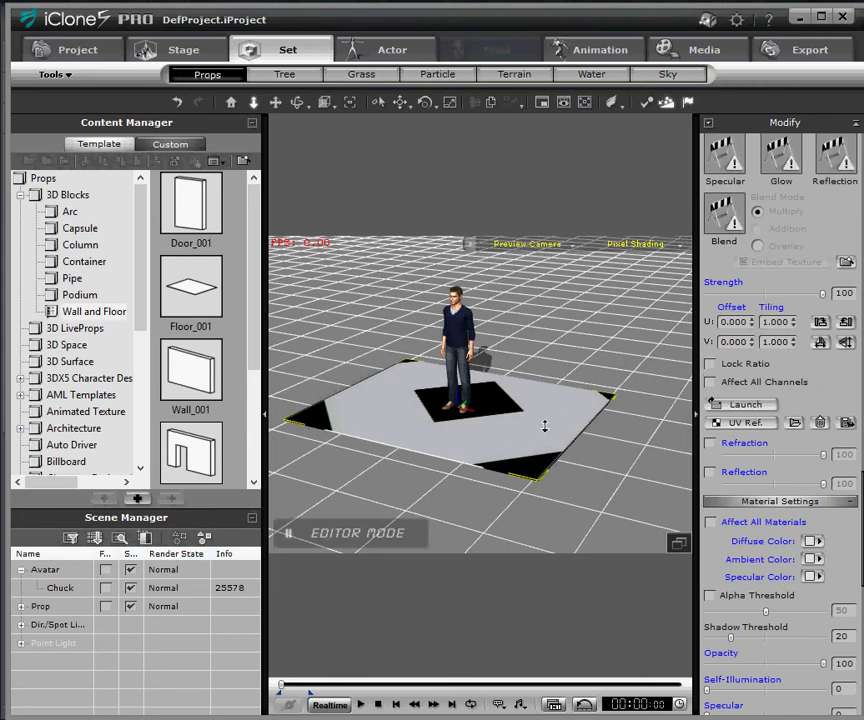
# Set the floor texture's Tiling U and Tiling V values both to 20
pyautogui.doubleClick(763, 321)
pyautogui.write('20')
pyautogui.press('Return')
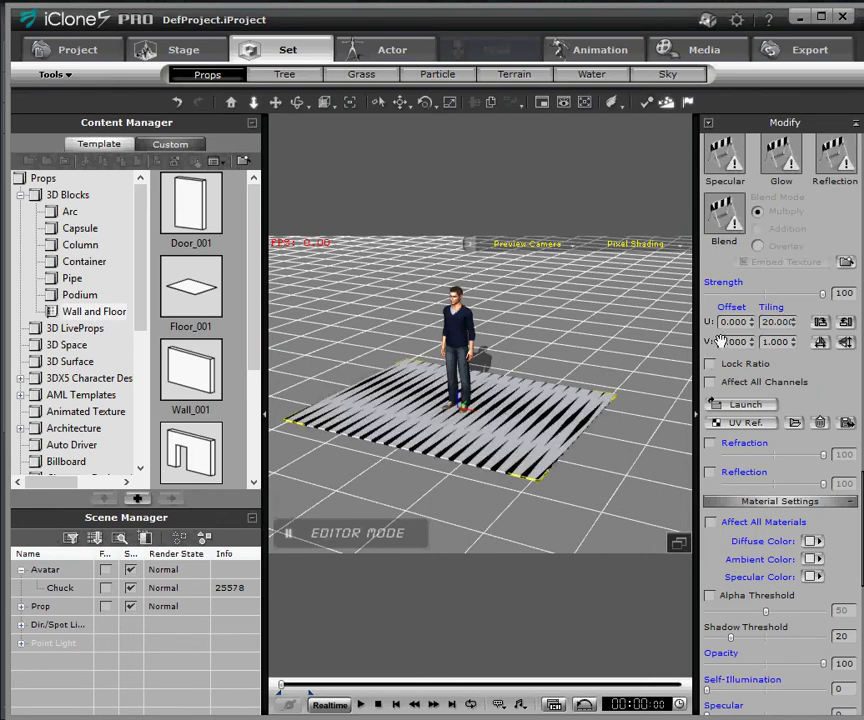
pyautogui.doubleClick(763, 342)
pyautogui.write('20')
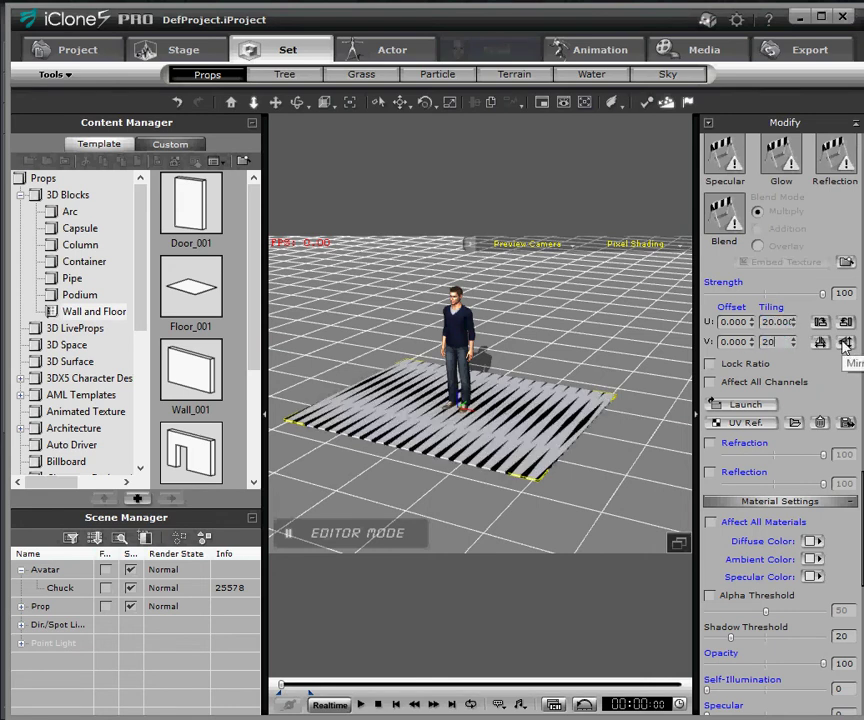
pyautogui.press('Return')
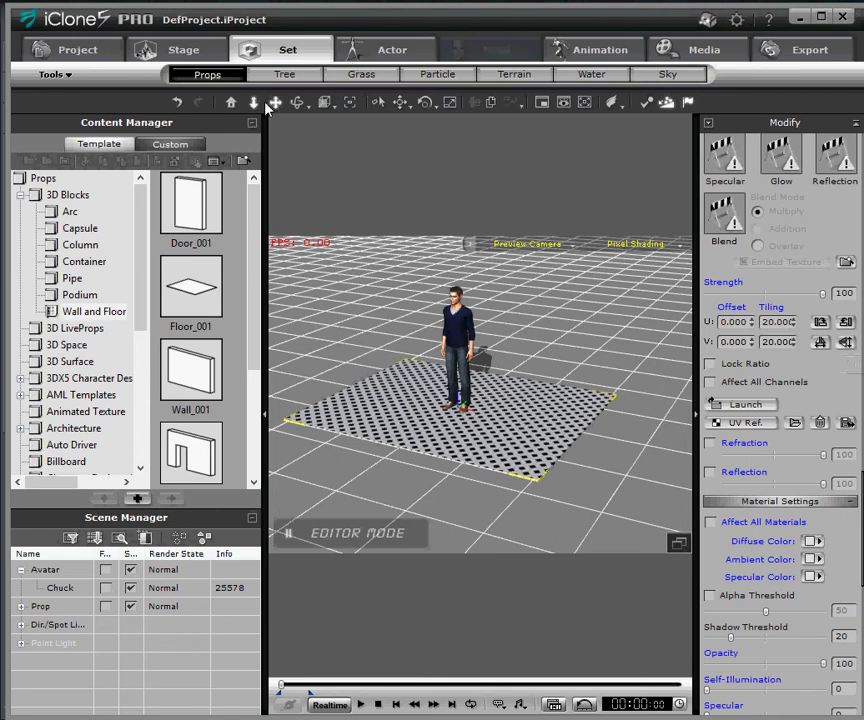
pyautogui.scroll(3, 486, 362)
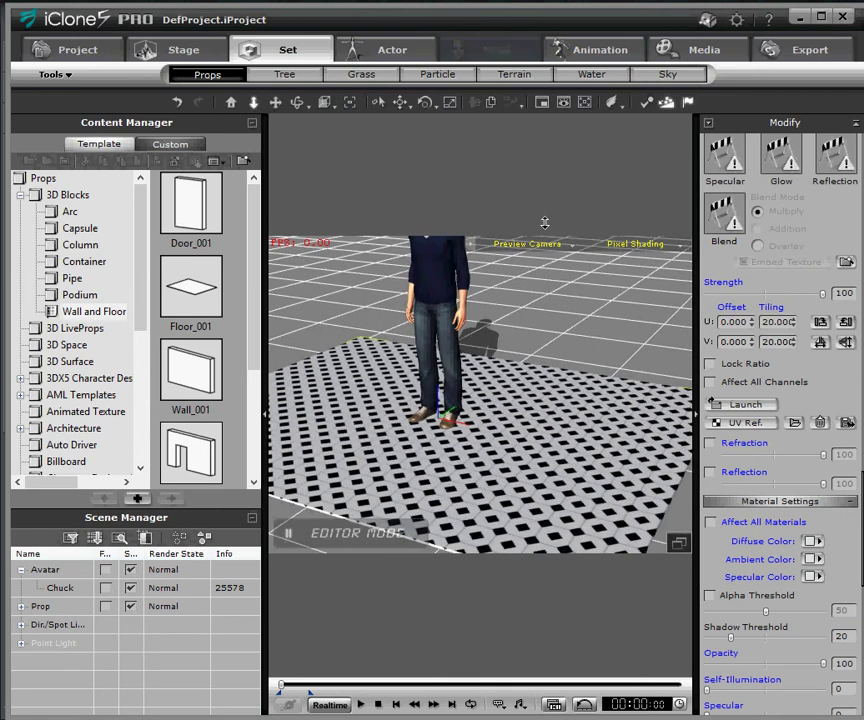
pyautogui.scroll(5, 502, 465)
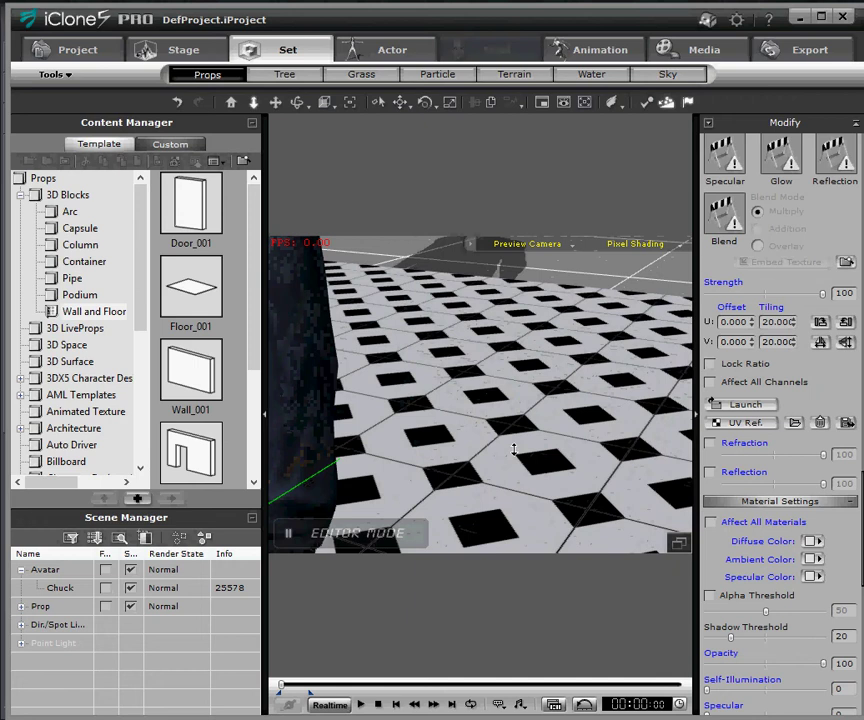
pyautogui.scroll(-5, 511, 471)
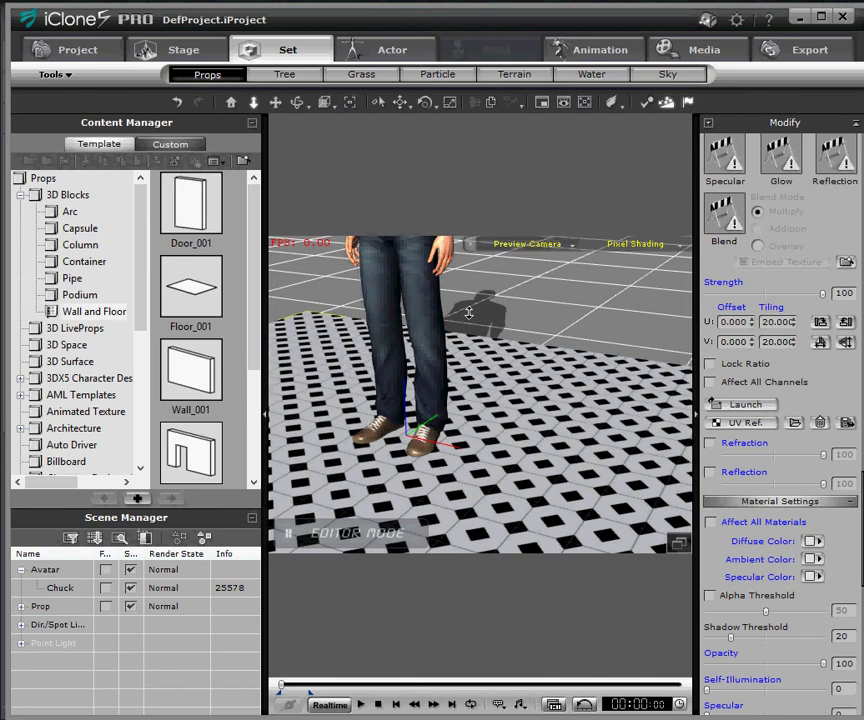
pyautogui.click(525, 423)
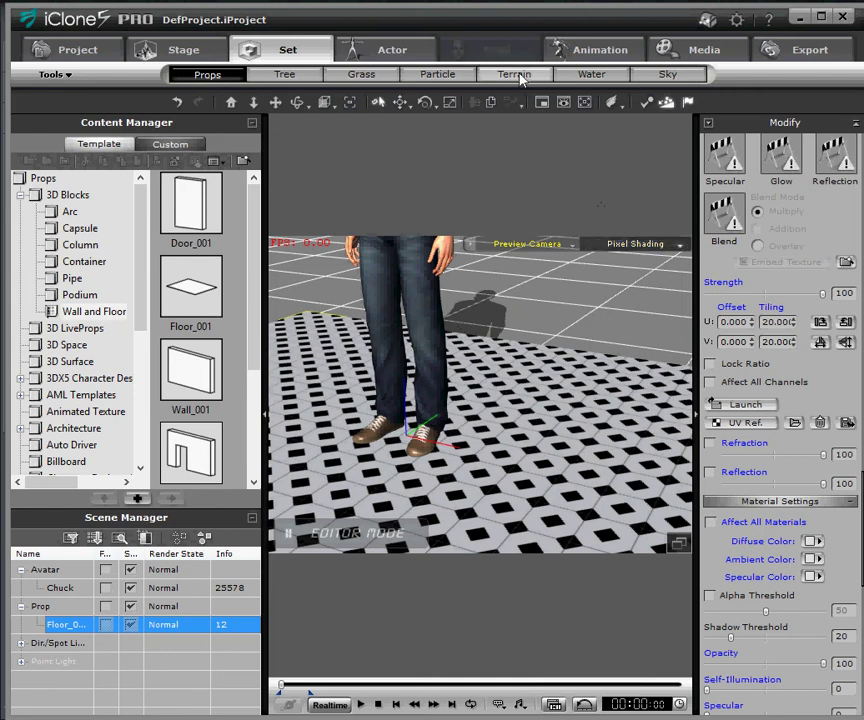
# Change Light01's shadow type to Self-Cast Shadow in the Stage light settings
pyautogui.click(136, 44)
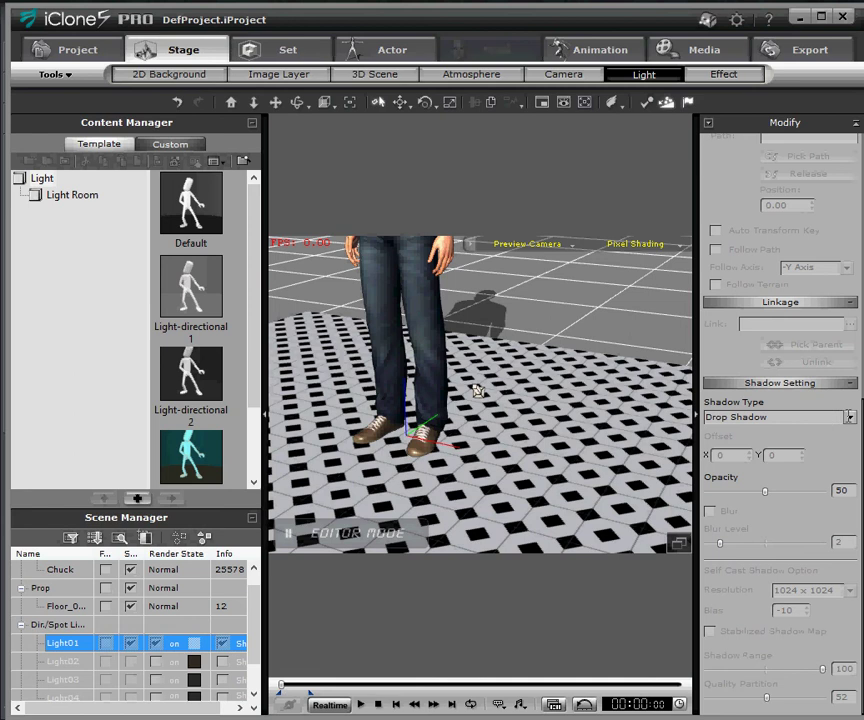
pyautogui.click(848, 417)
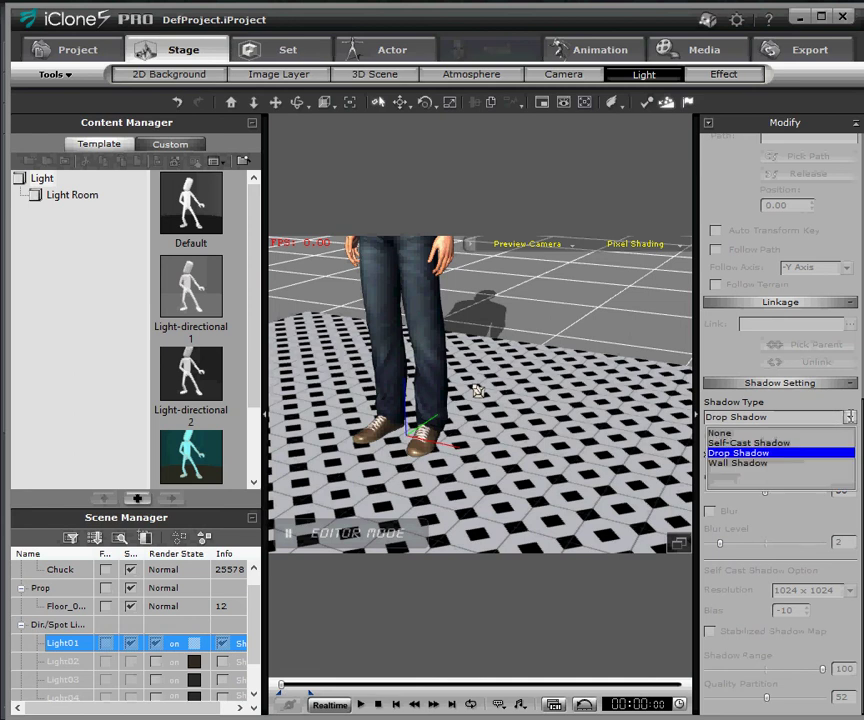
pyautogui.click(780, 443)
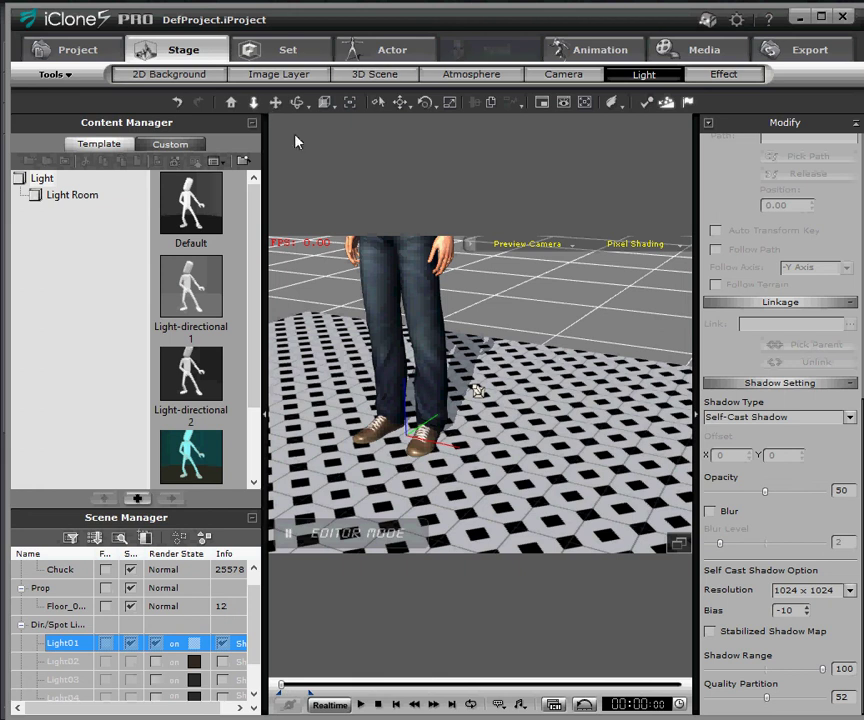
pyautogui.scroll(-10, 563, 356)
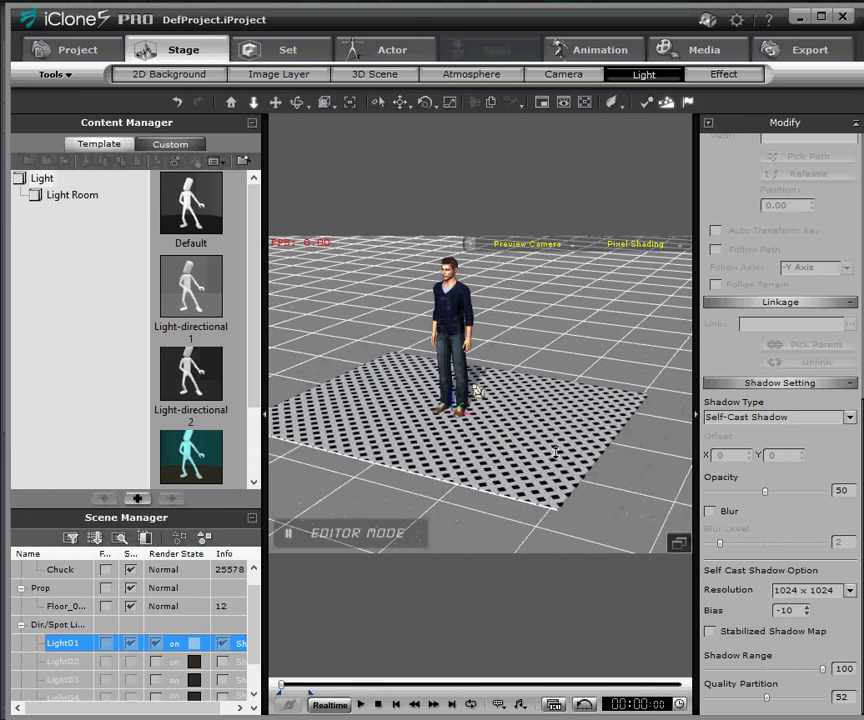
# Select the character and show the 01_G5 Motion > Perform clips in the Animation library
pyautogui.click(607, 60)
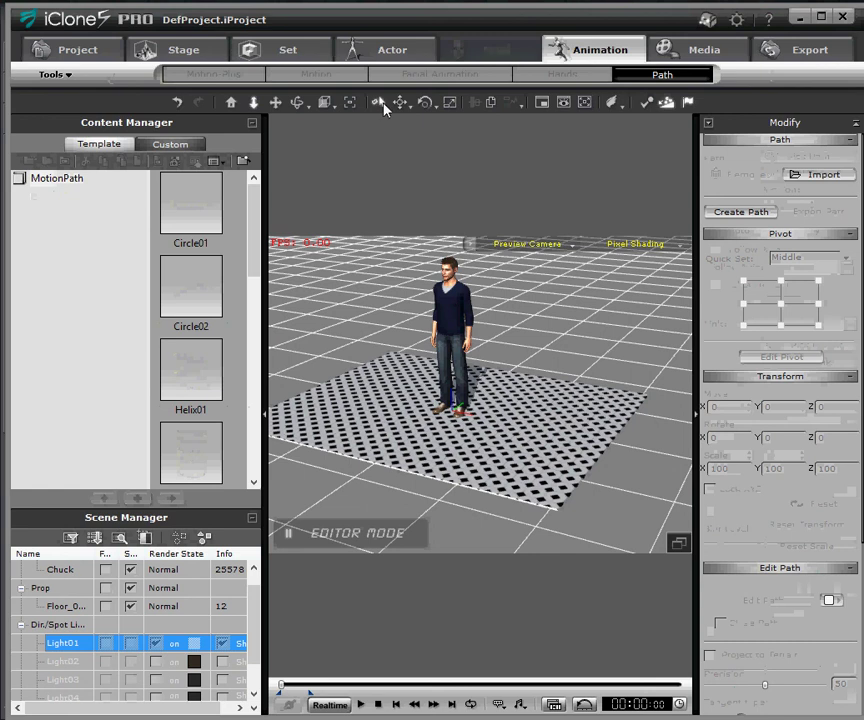
pyautogui.click(455, 325)
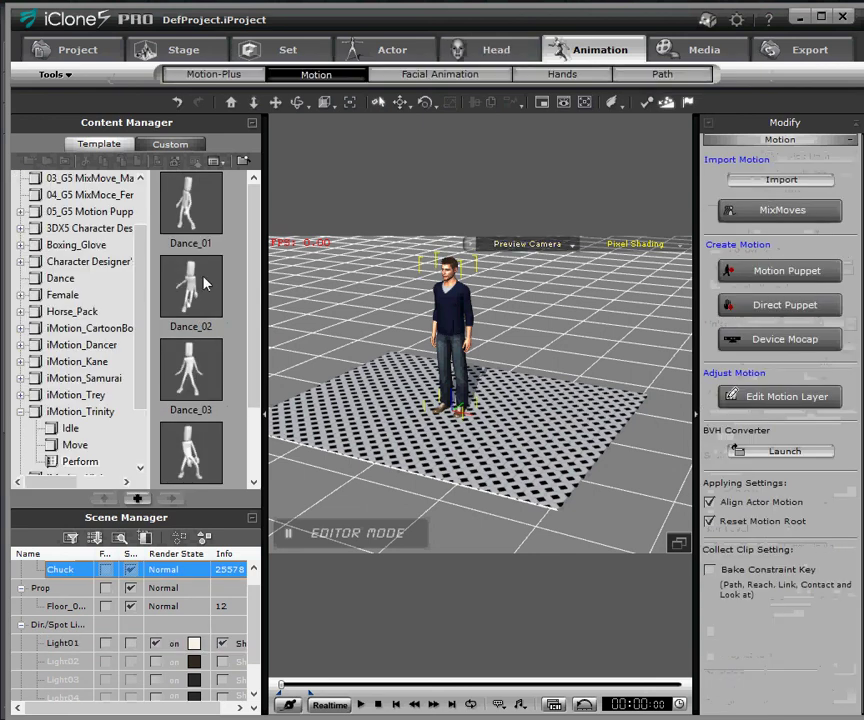
pyautogui.scroll(3, 145, 344)
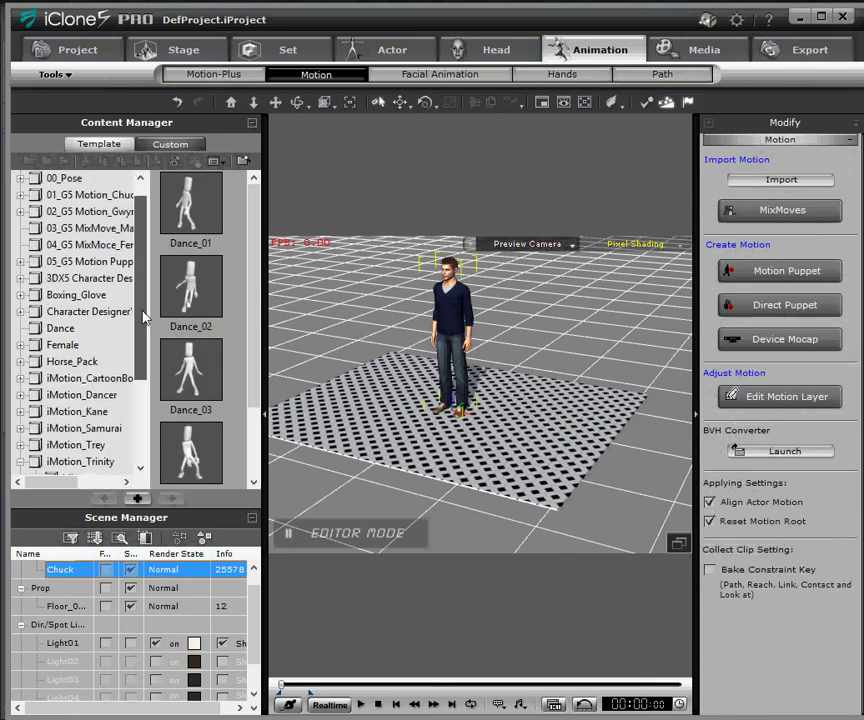
pyautogui.click(84, 214)
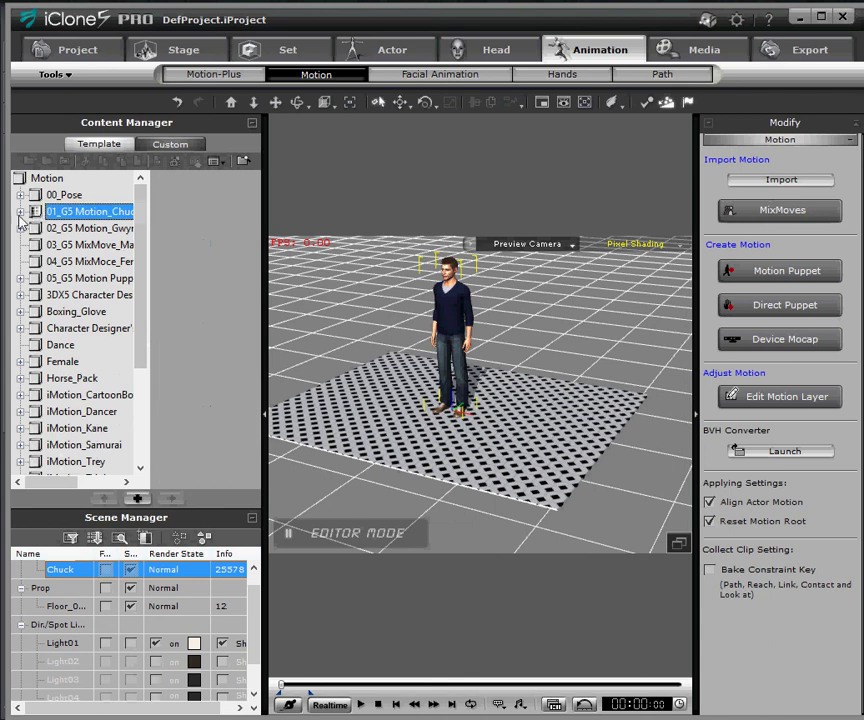
pyautogui.click(21, 212)
pyautogui.click(76, 262)
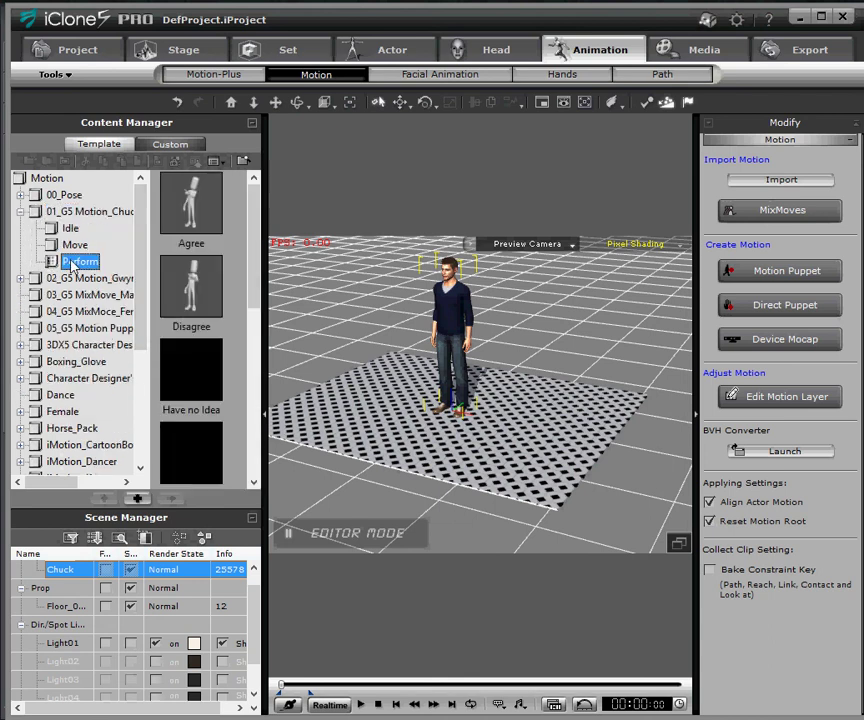
pyautogui.moveTo(255, 285); pyautogui.dragTo(250, 364)
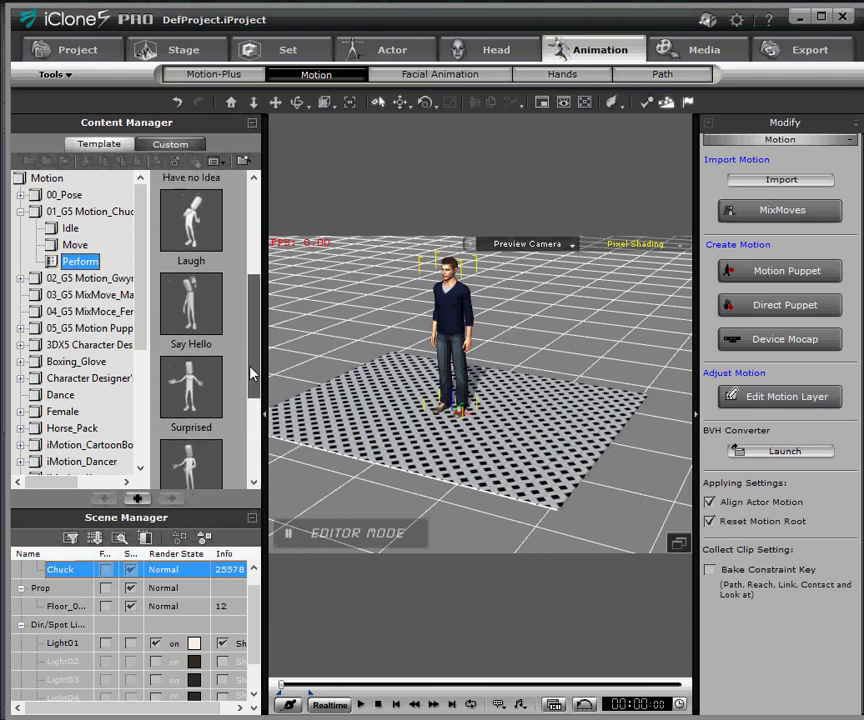
pyautogui.moveTo(205, 402); pyautogui.dragTo(458, 315)
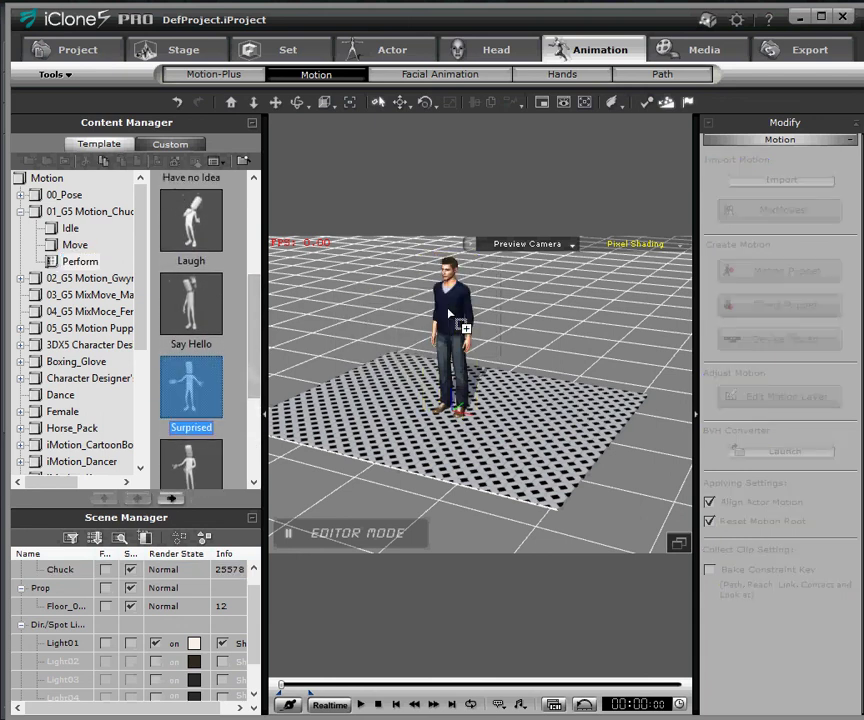
# Play, restart and pause Chuck's Surprised motion to preview the outstretched-arm gesture
pyautogui.press('space')
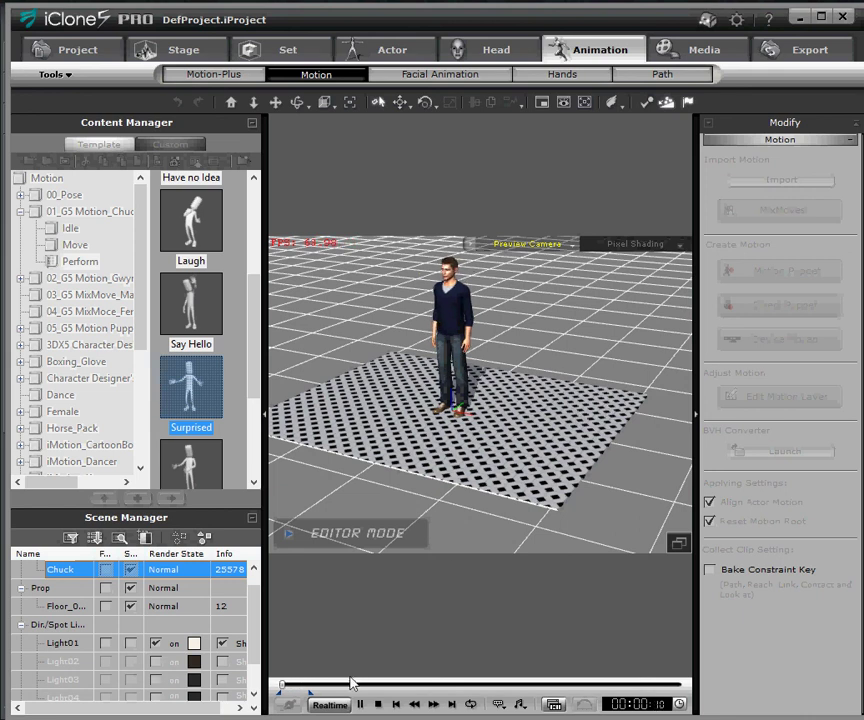
pyautogui.click(378, 704)
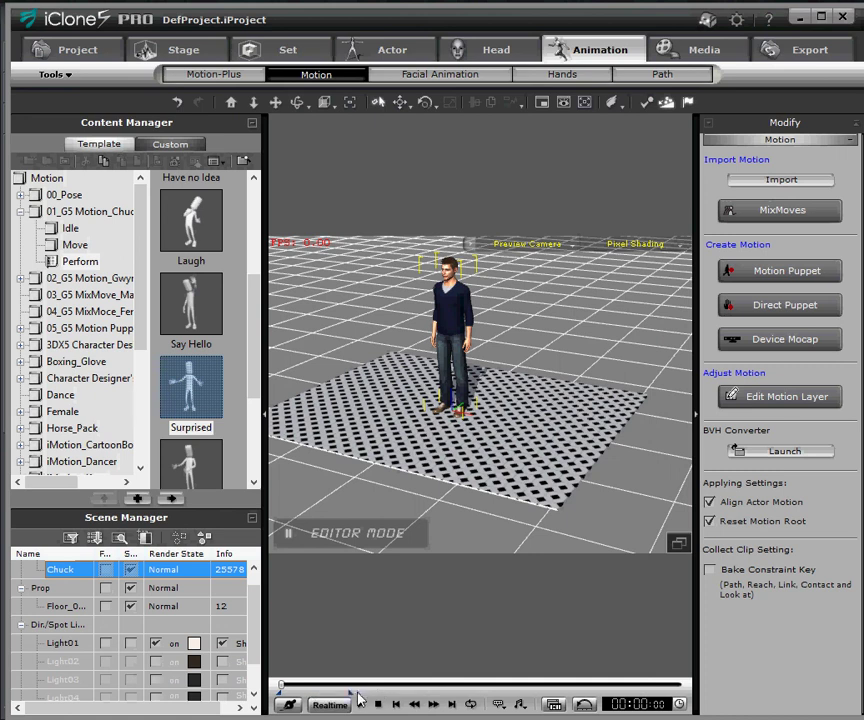
pyautogui.click(360, 702)
pyautogui.click(363, 705)
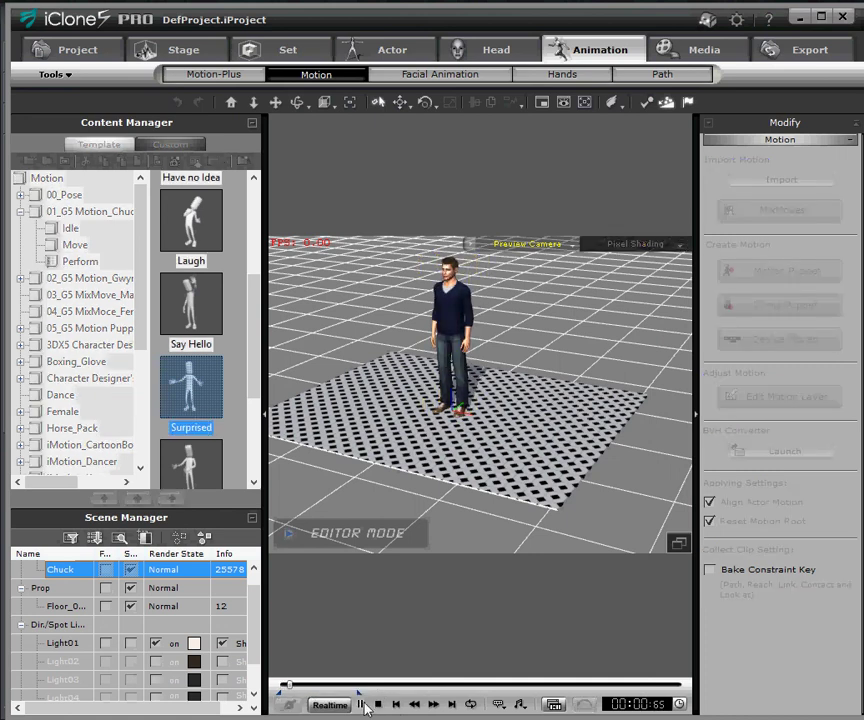
pyautogui.click(363, 703)
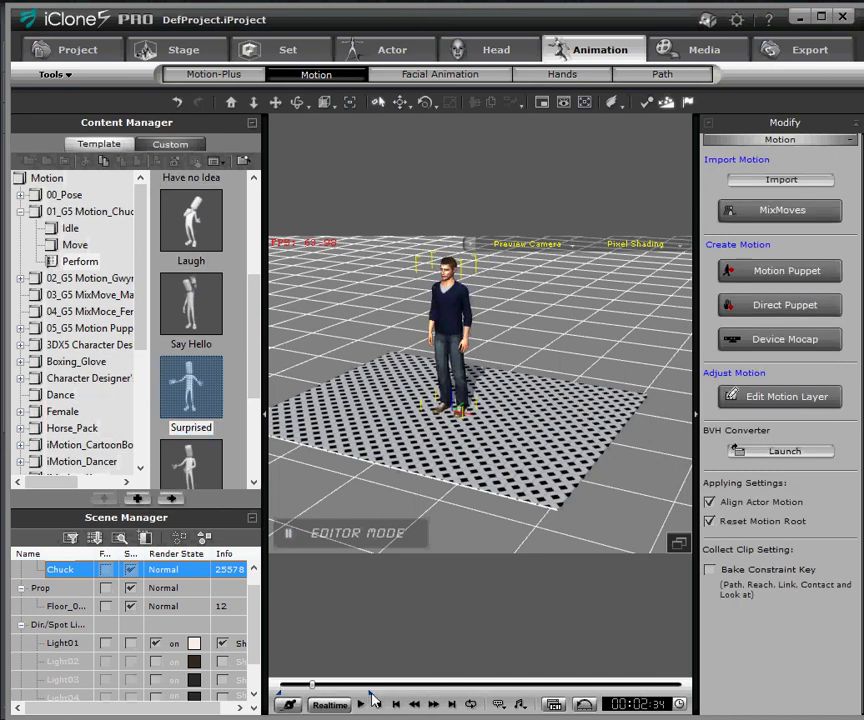
pyautogui.press('space')
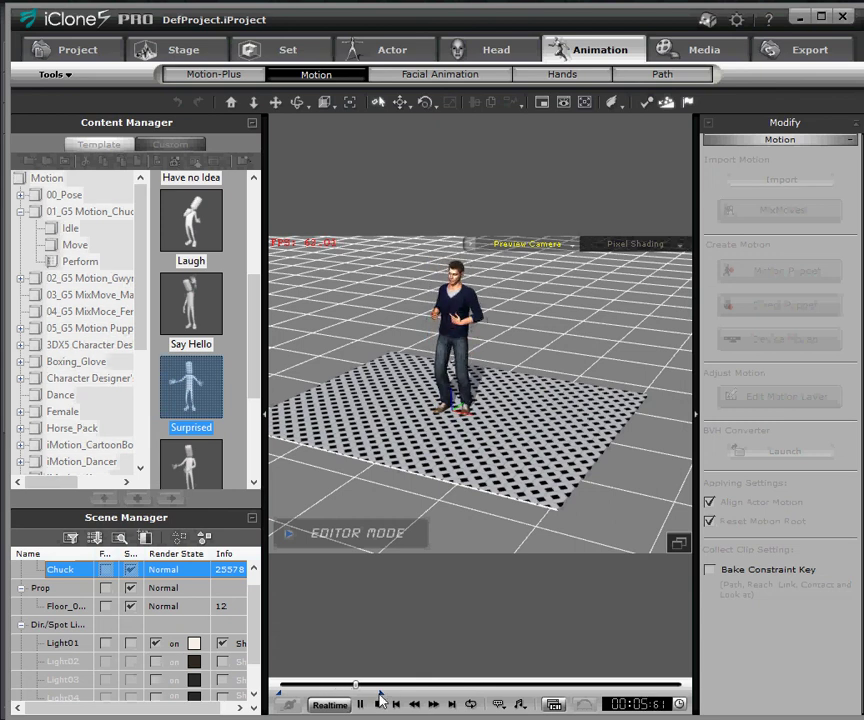
pyautogui.press('space')
pyautogui.press('space')
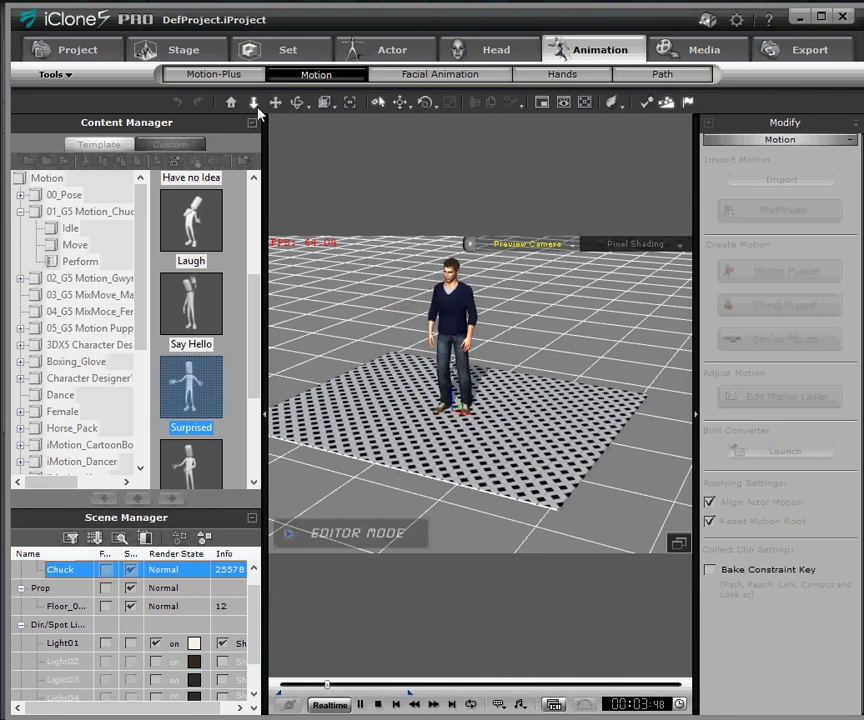
pyautogui.scroll(10, 544, 286)
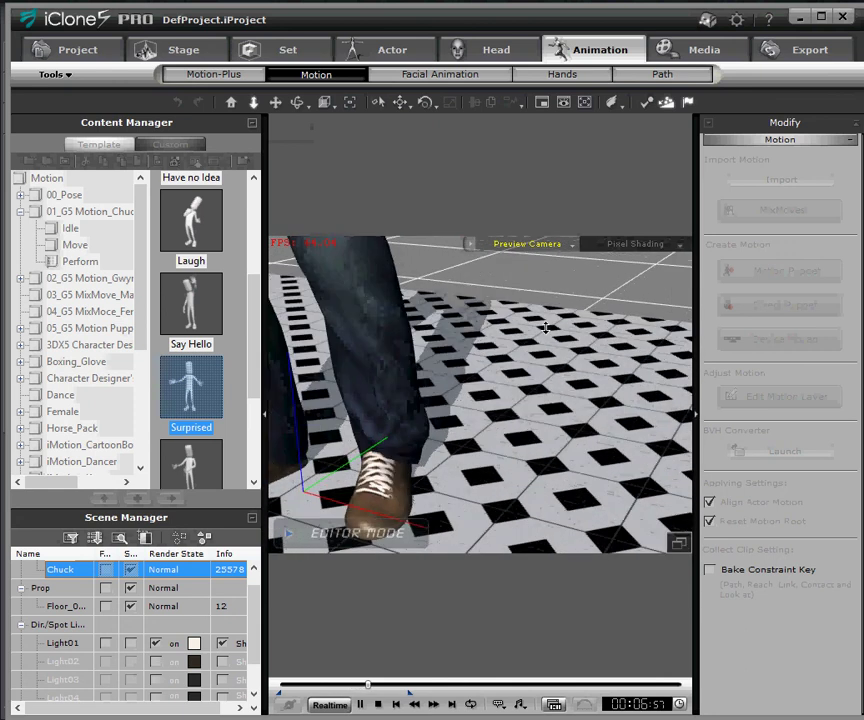
pyautogui.click(378, 704)
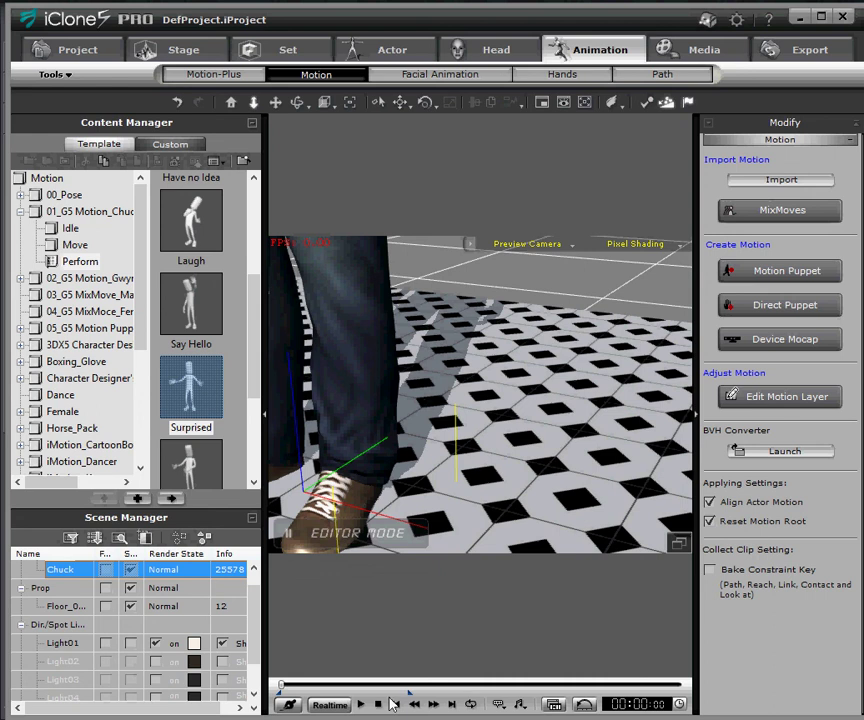
pyautogui.click(362, 705)
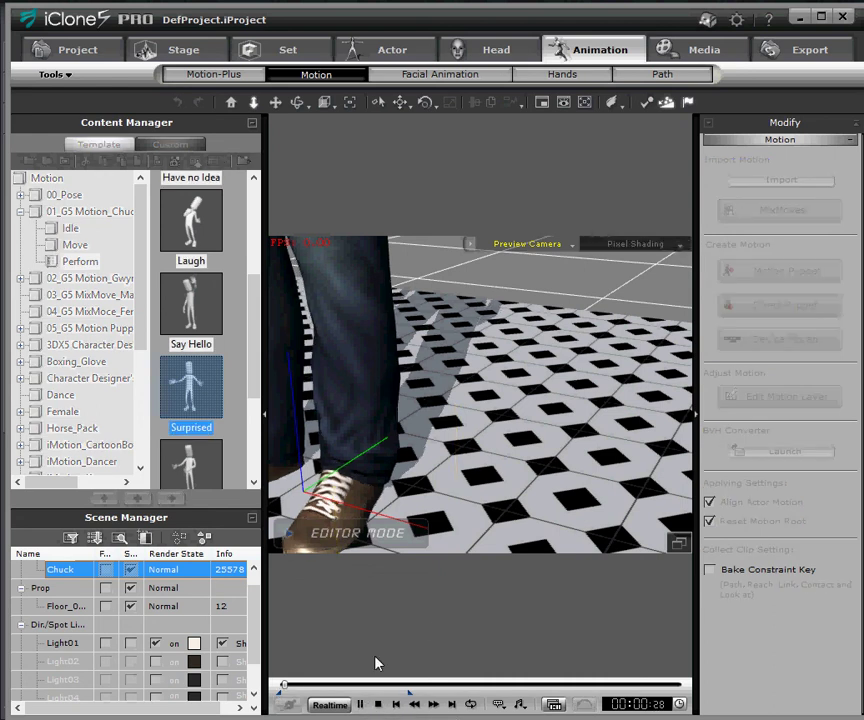